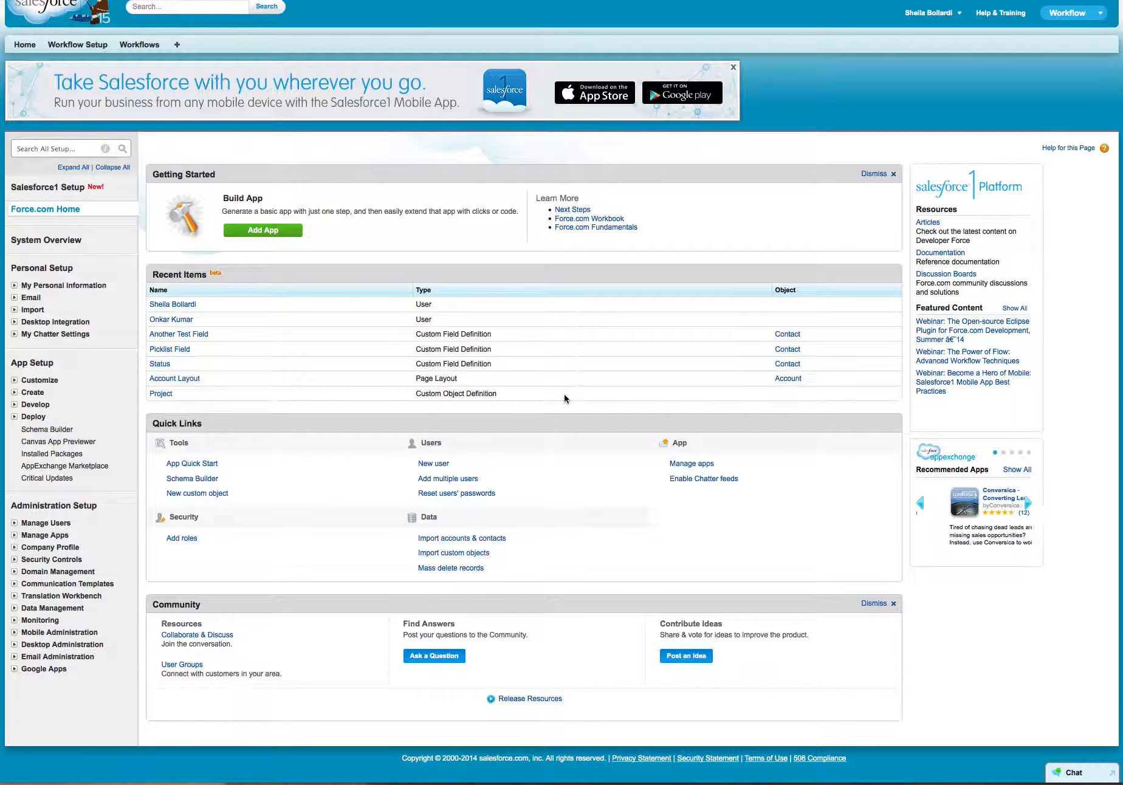
Step: Open the organization's Setup area and search the setup options for "custom setting"
{"action": "left_click", "coordinate": [935, 19]}
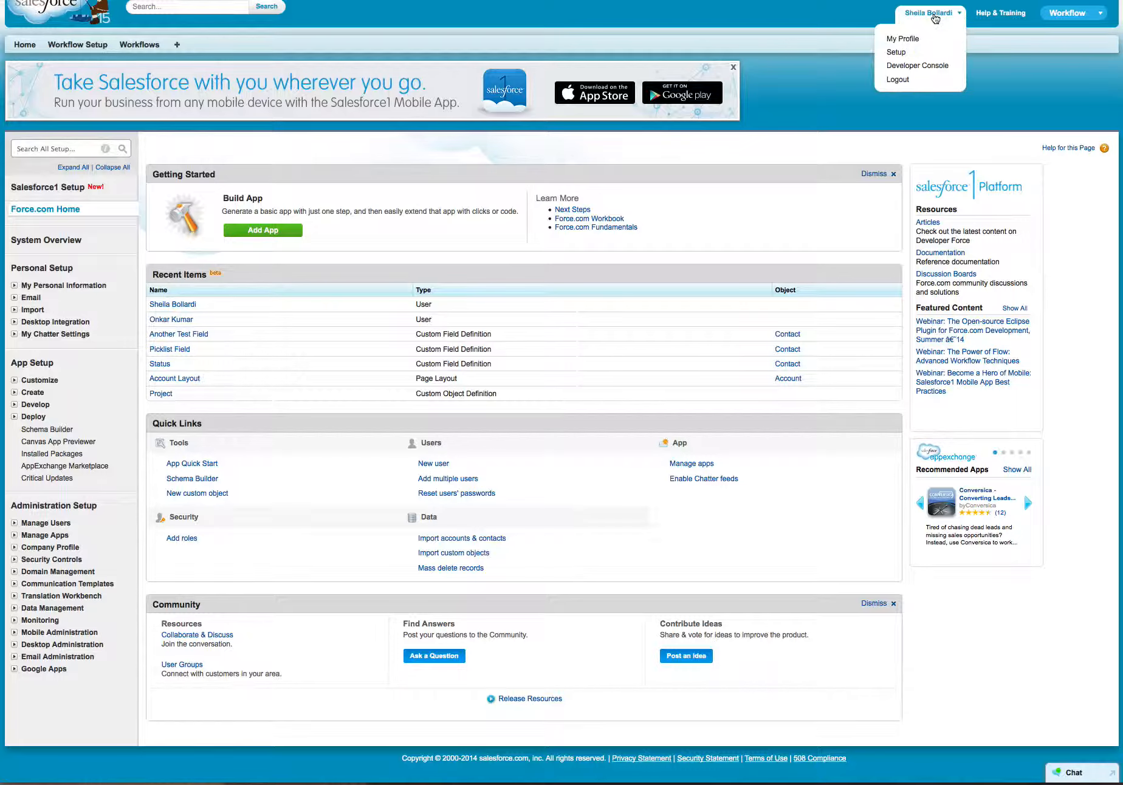
{"action": "left_click", "coordinate": [898, 53]}
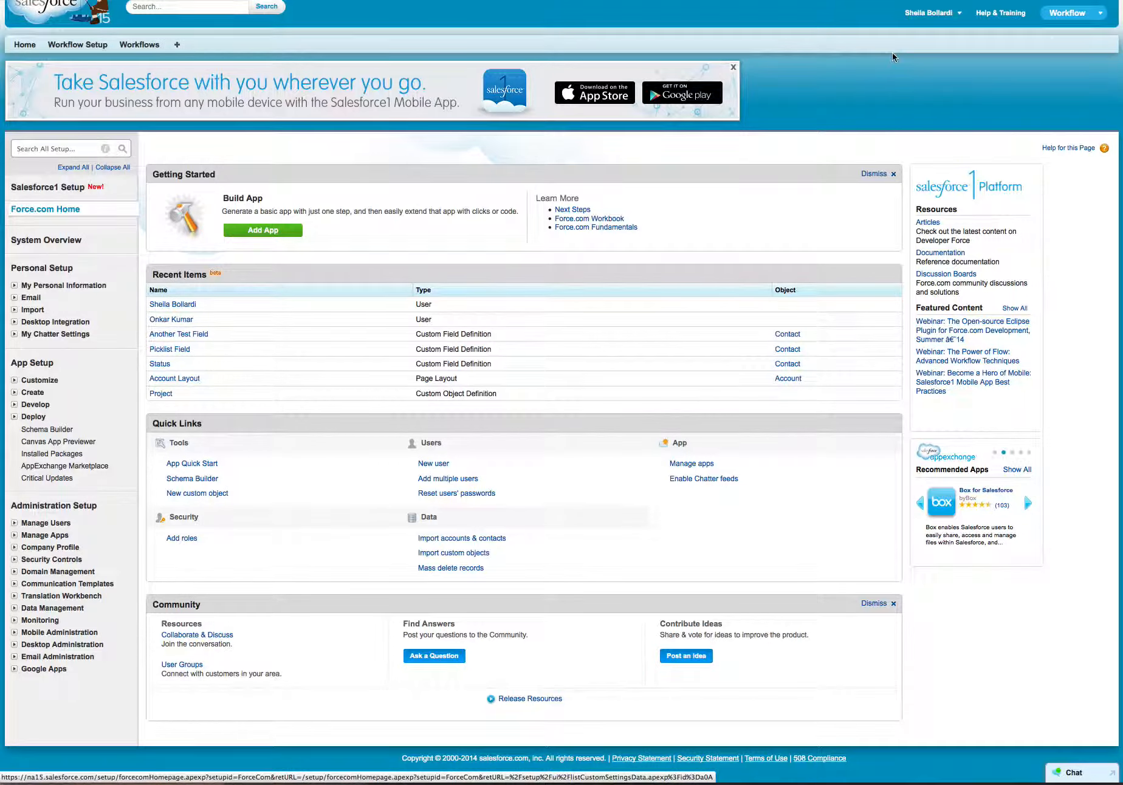
{"action": "left_click", "coordinate": [69, 149]}
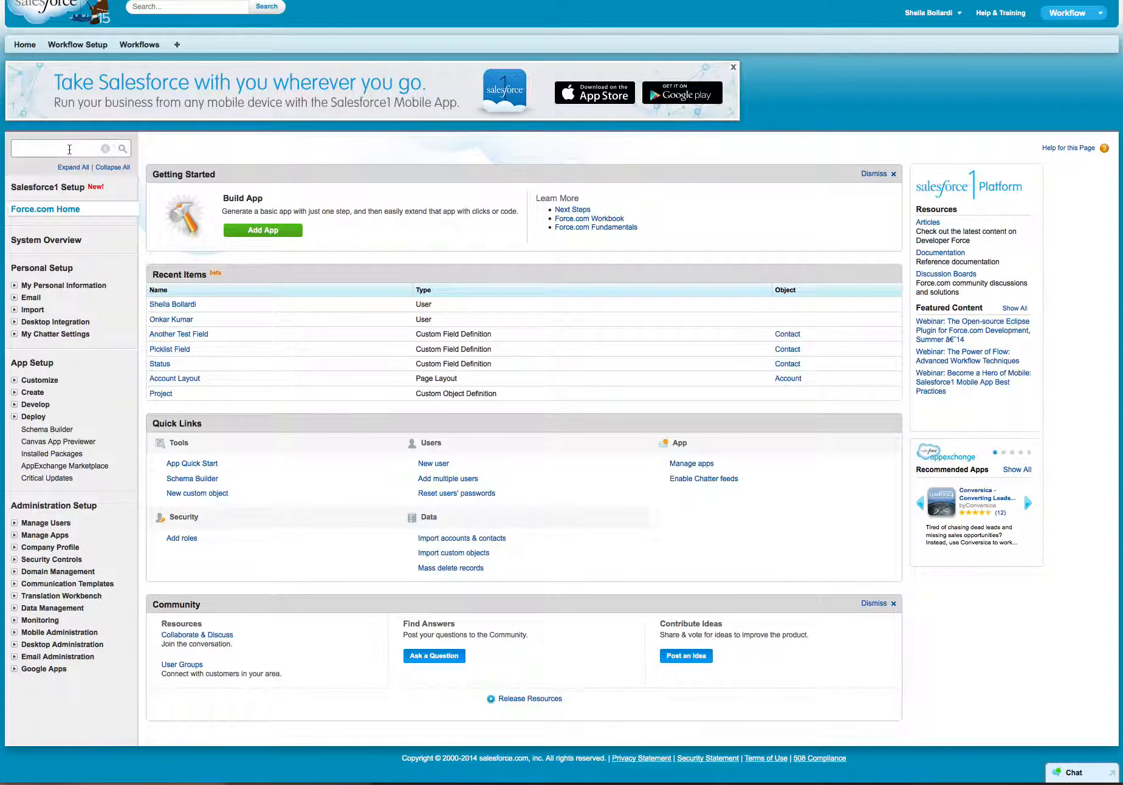
{"action": "type", "text": "cu"}
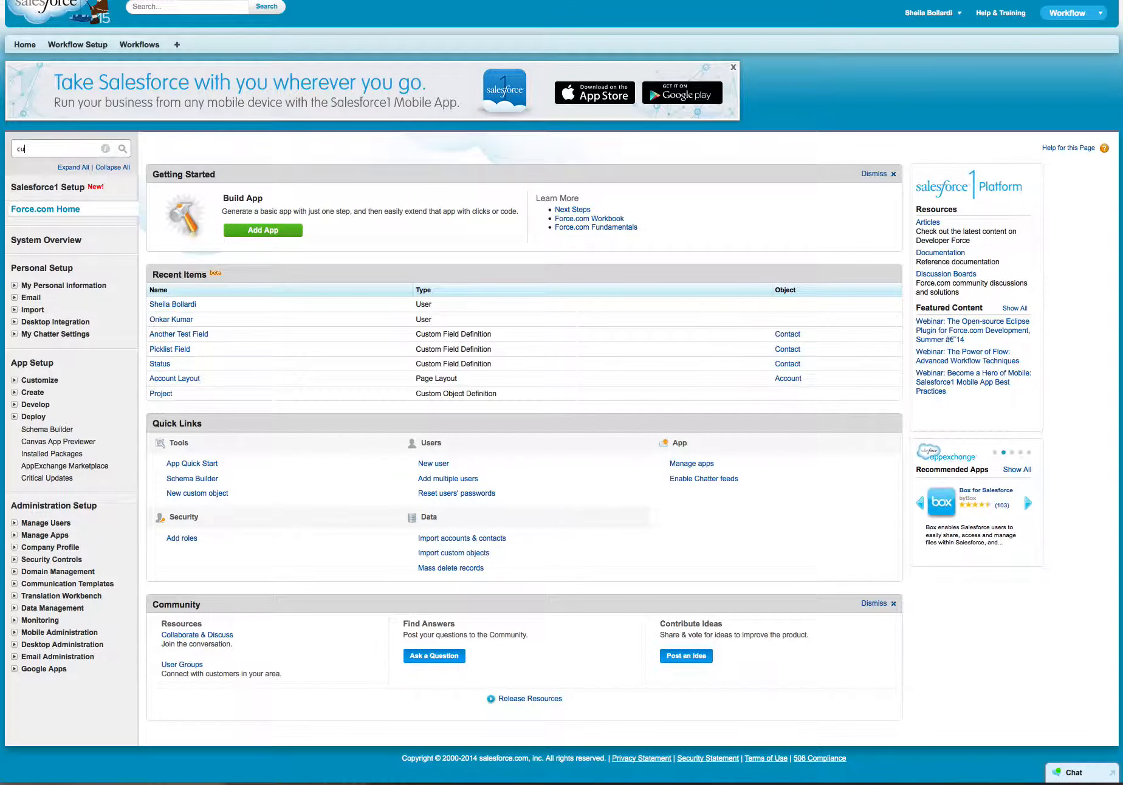
{"action": "type", "text": "stom sett"}
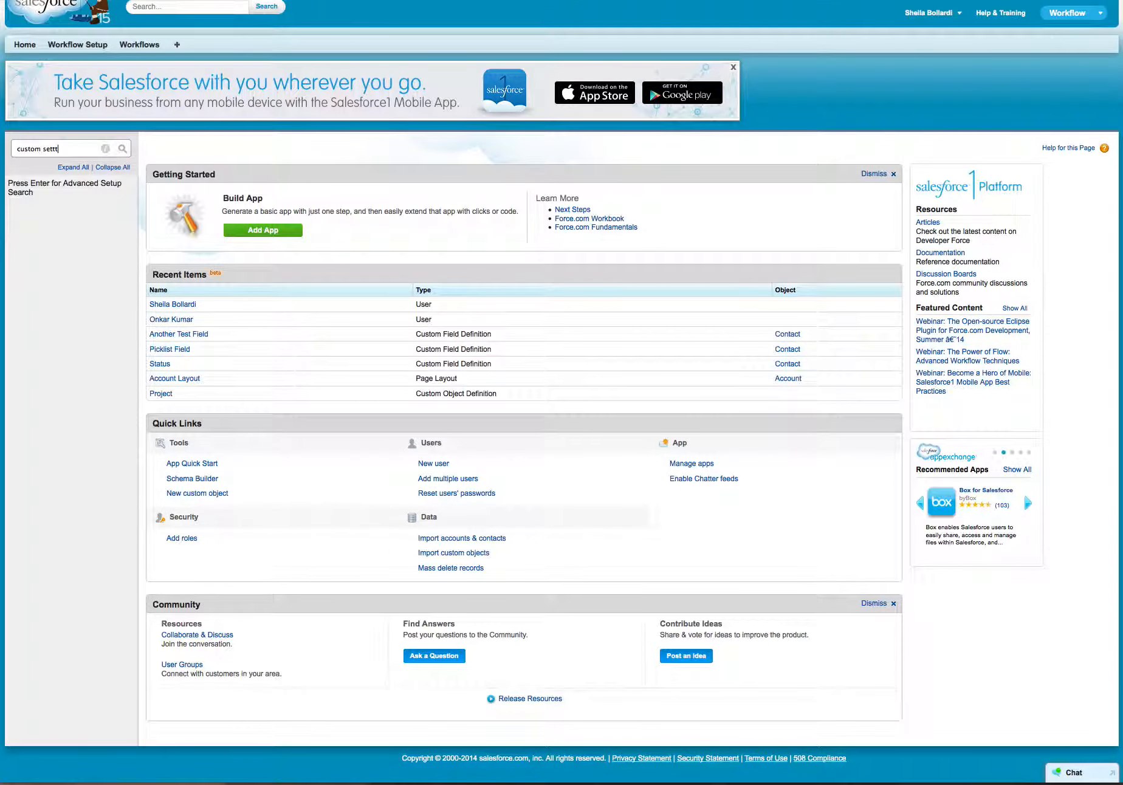
{"action": "type", "text": "ing"}
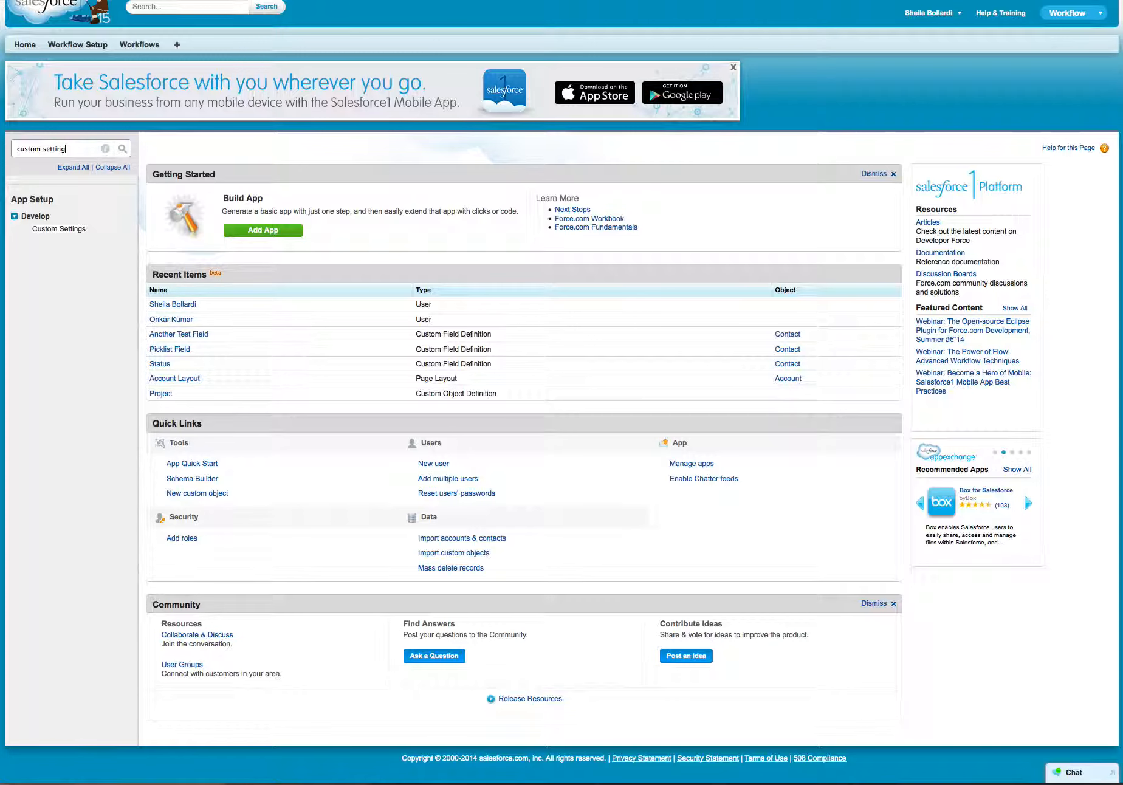
Step: Clear the setup search and open Custom Settings from the Develop section of App Setup
{"action": "triple_click", "coordinate": [22, 149]}
{"action": "key", "text": "BackSpace"}
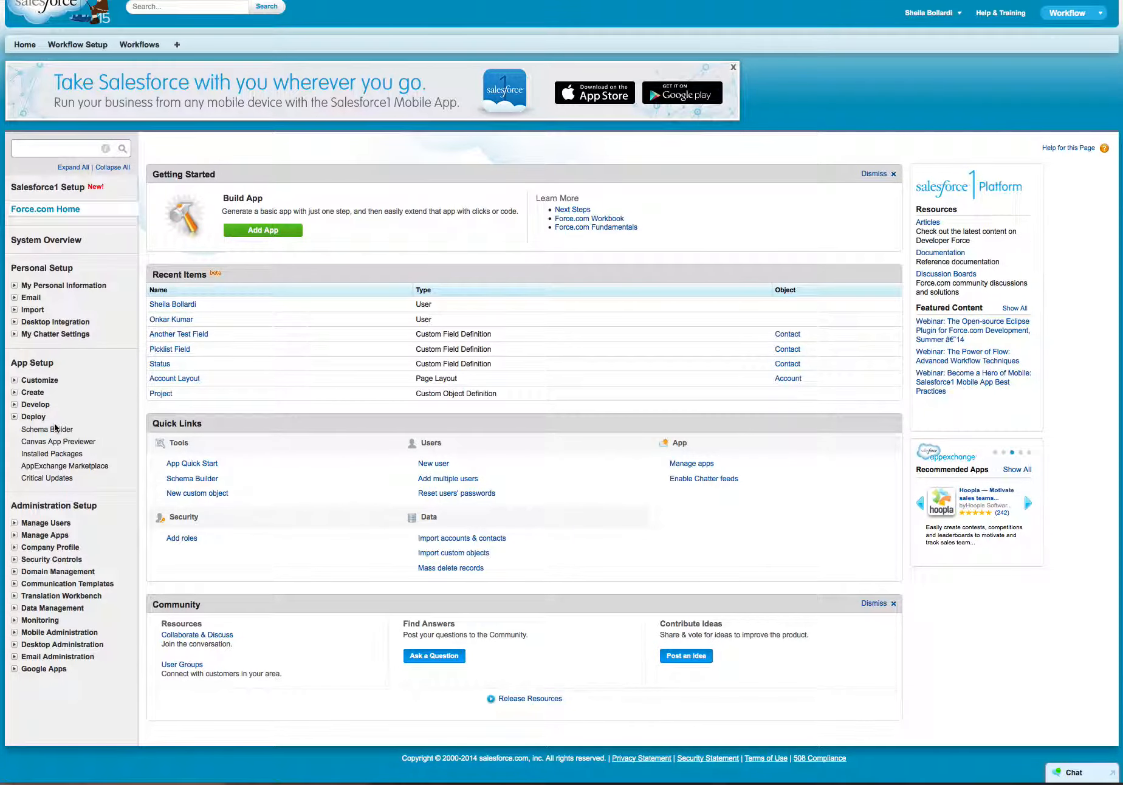
{"action": "left_click", "coordinate": [15, 404]}
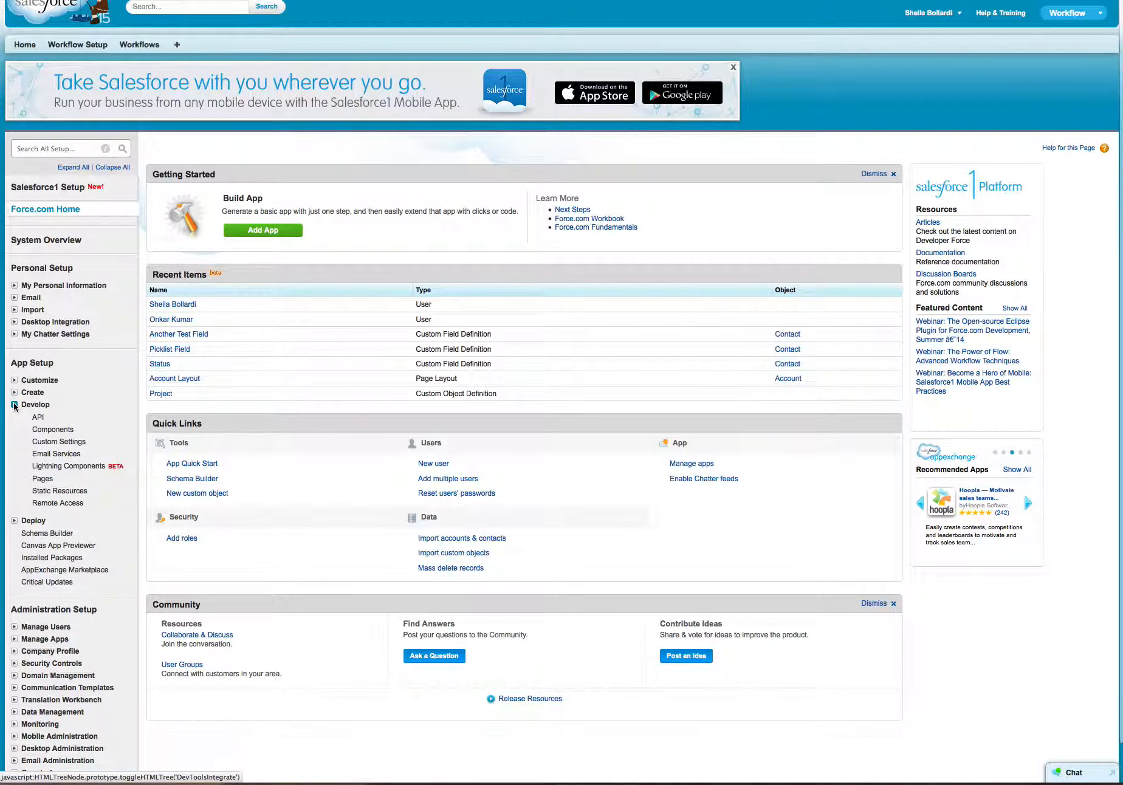
{"action": "left_click", "coordinate": [50, 444]}
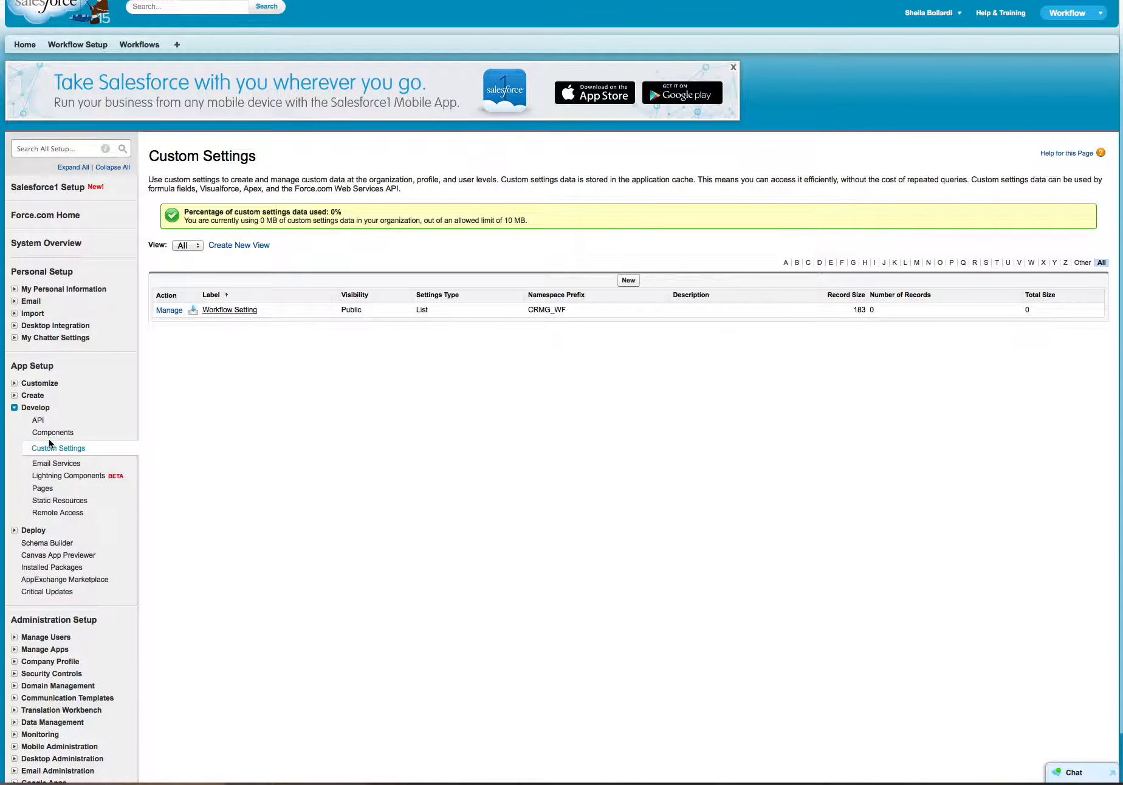
{"action": "left_click", "coordinate": [168, 310]}
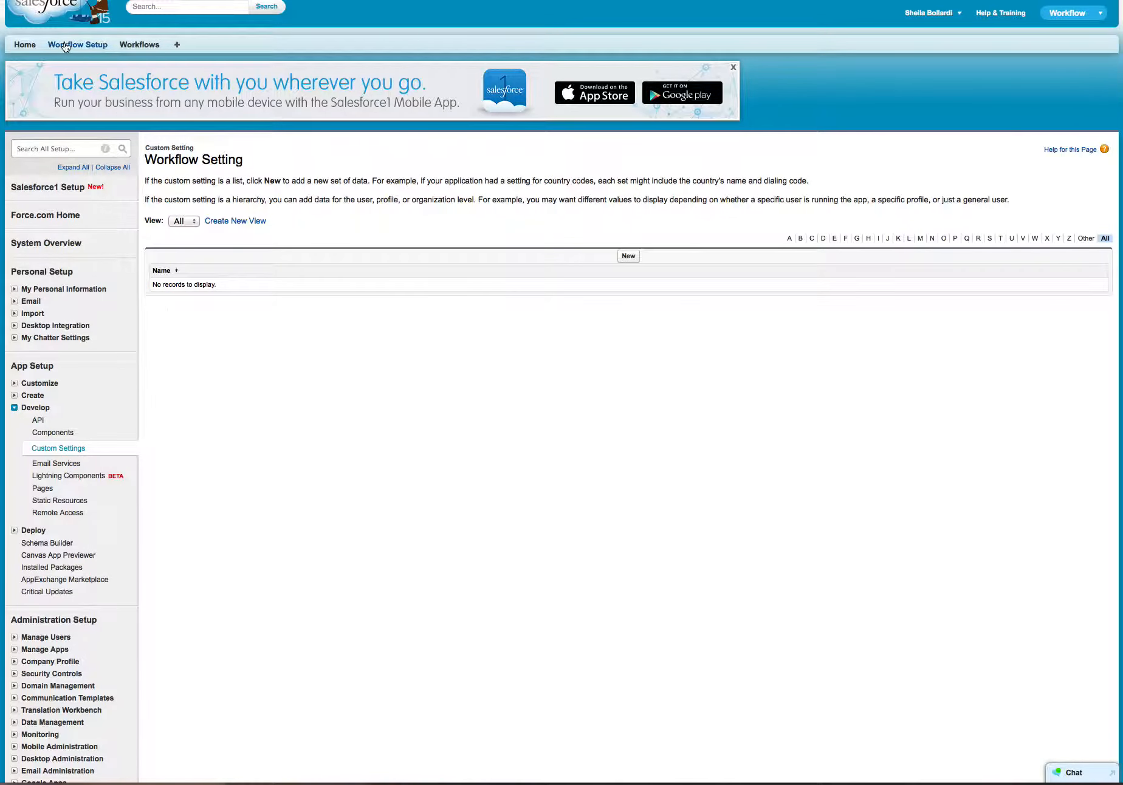
{"action": "right_click", "coordinate": [196, 371]}
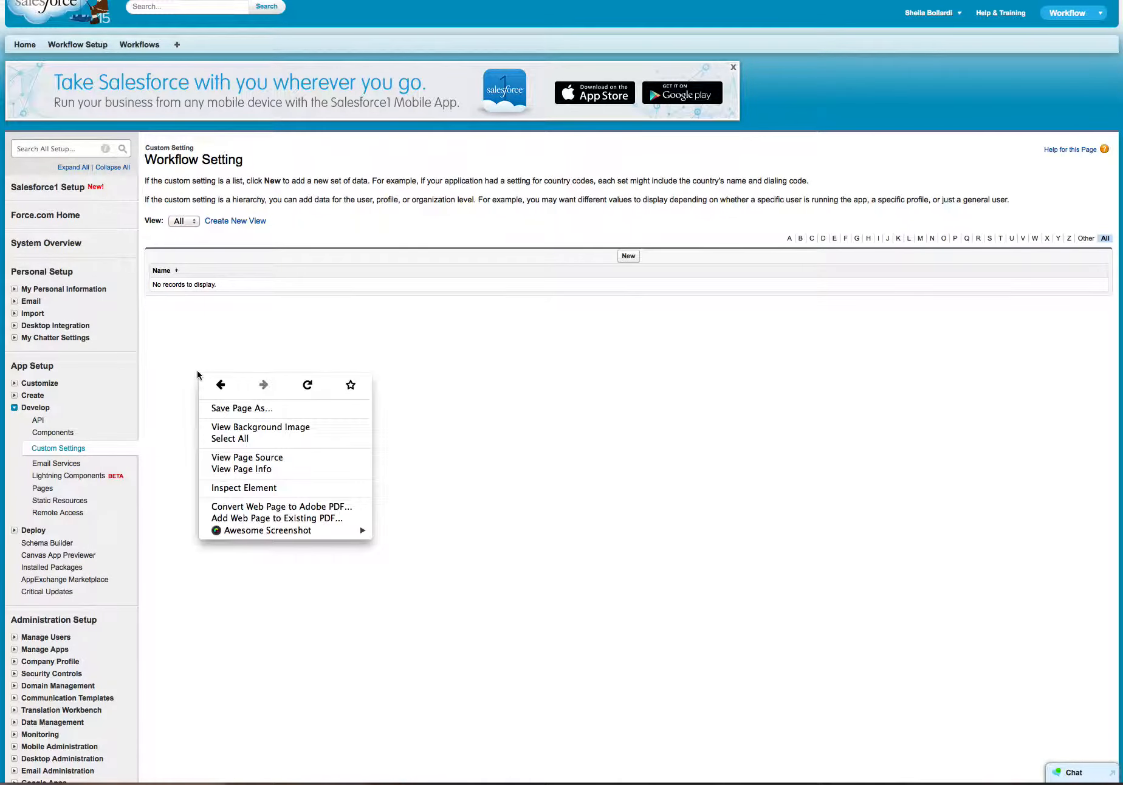
{"action": "left_click", "coordinate": [220, 387]}
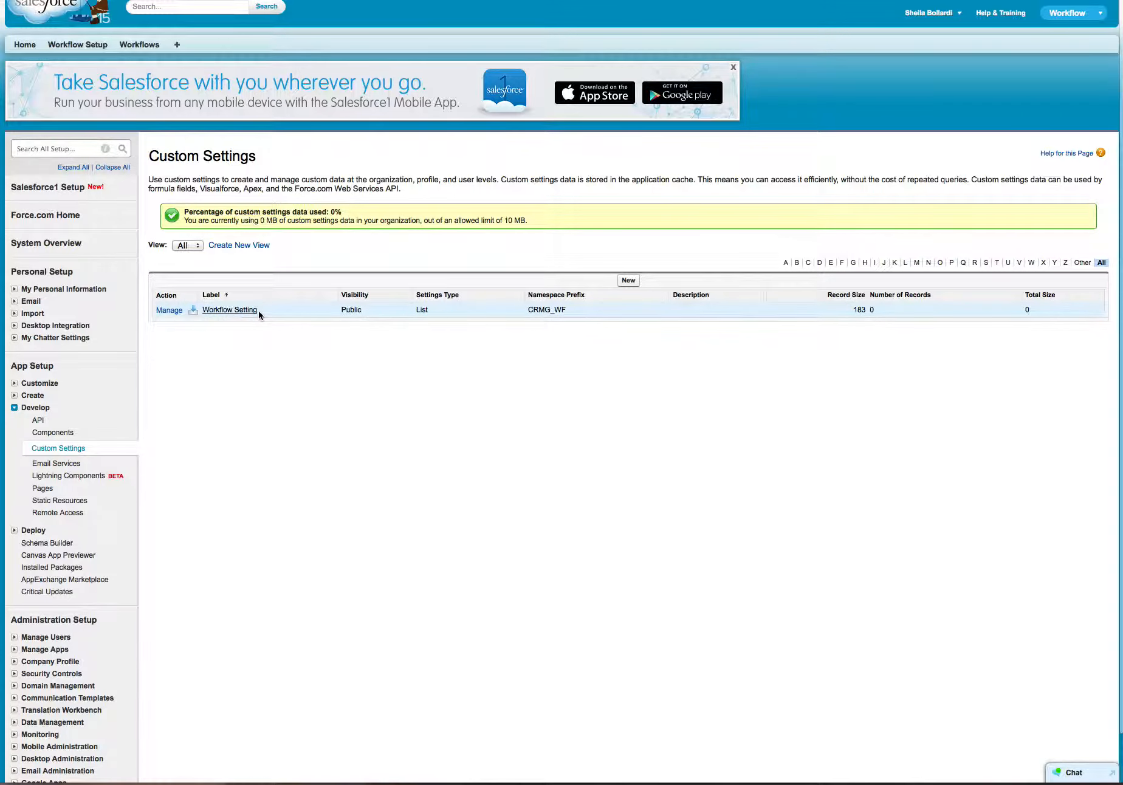
Step: Start a new record for the Workflow Setting custom setting and name it "Workflow Global Setting"
{"action": "left_click", "coordinate": [169, 311]}
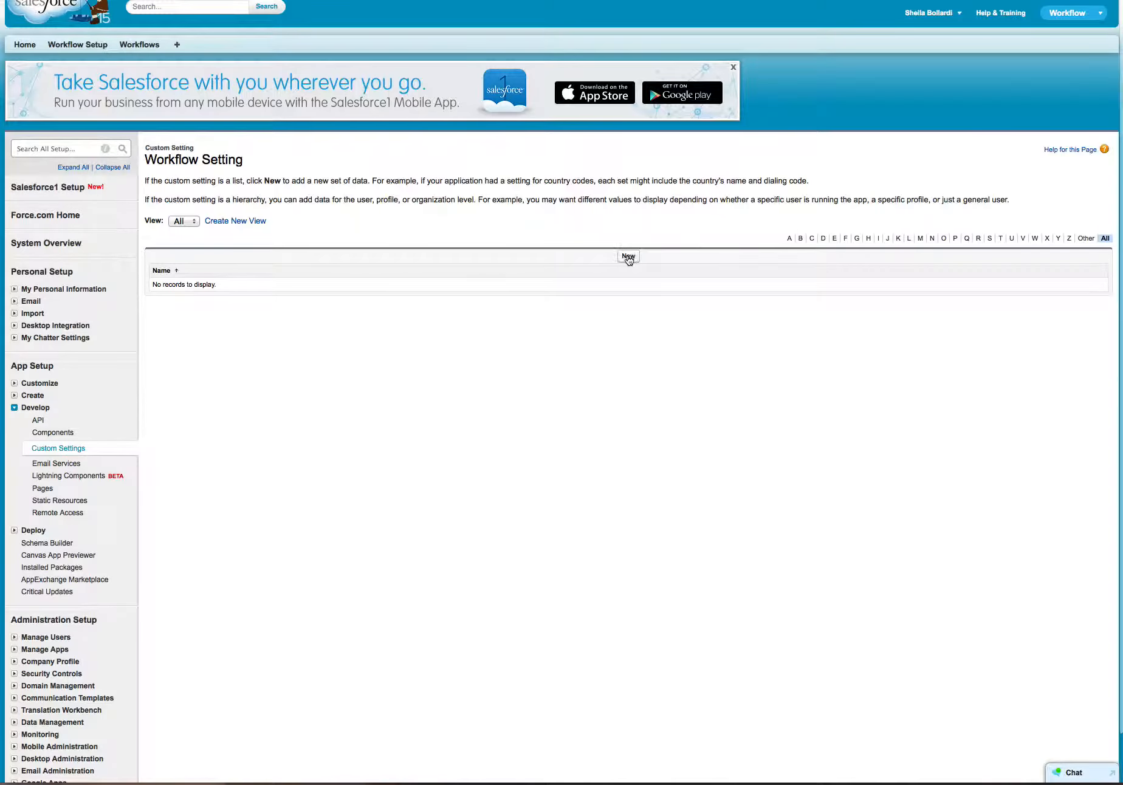
{"action": "left_click", "coordinate": [627, 257]}
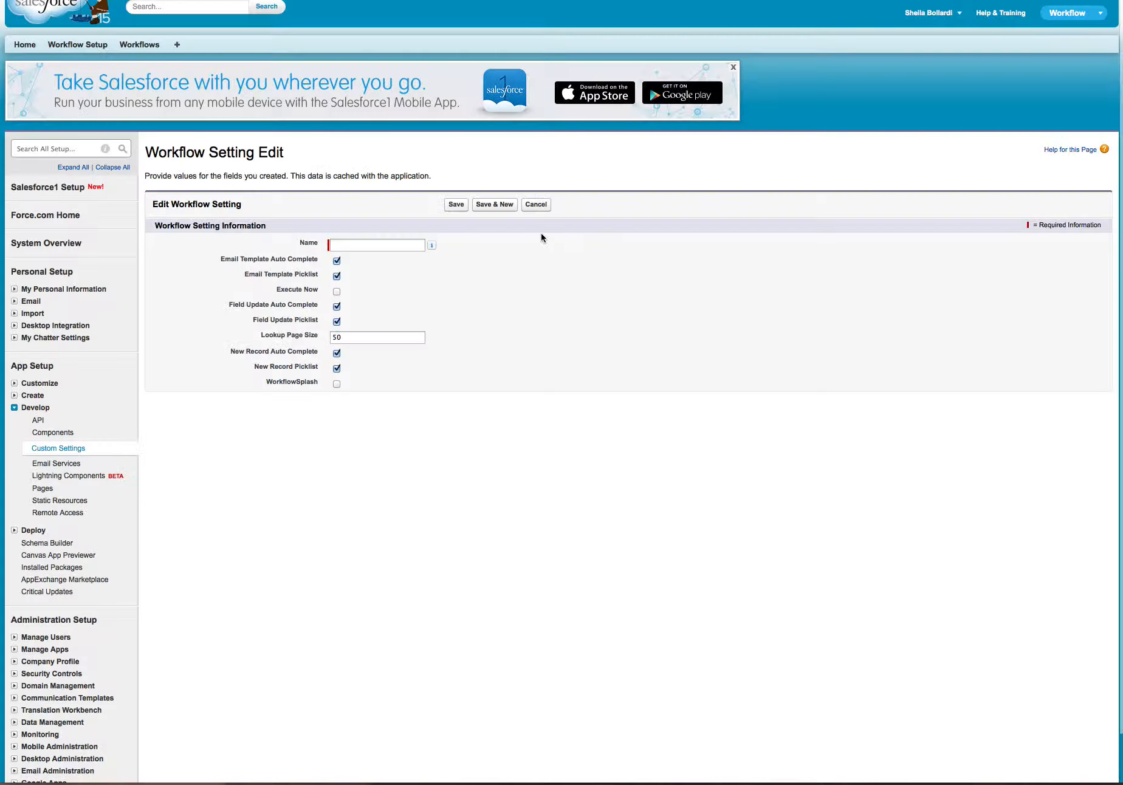
{"action": "left_click", "coordinate": [381, 243]}
{"action": "type", "text": "Create New Record Picklist"}
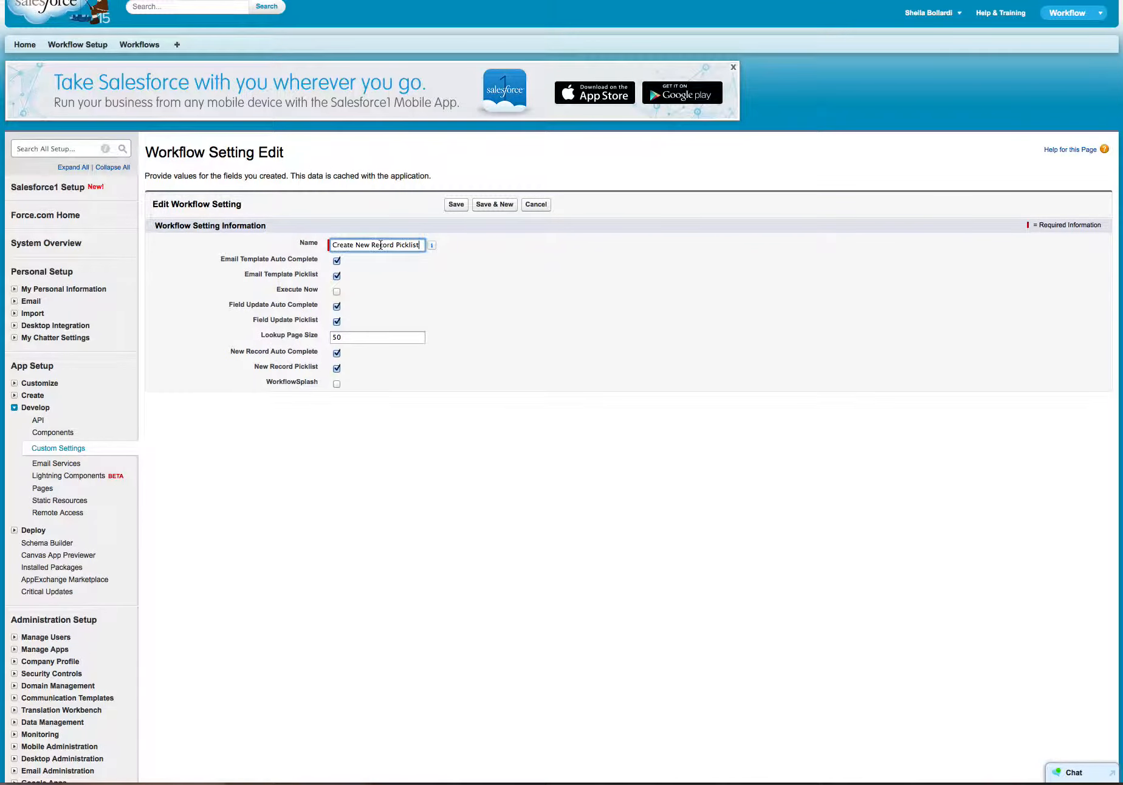
{"action": "key", "text": "shift+alt+Left"}
{"action": "key", "text": "shift+alt+Left"}
{"action": "key", "text": "shift+alt+Left"}
{"action": "key", "text": "shift+alt+Left"}
{"action": "type", "text": "C"}
{"action": "key", "text": "BackSpace"}
{"action": "type", "text": "Wo"}
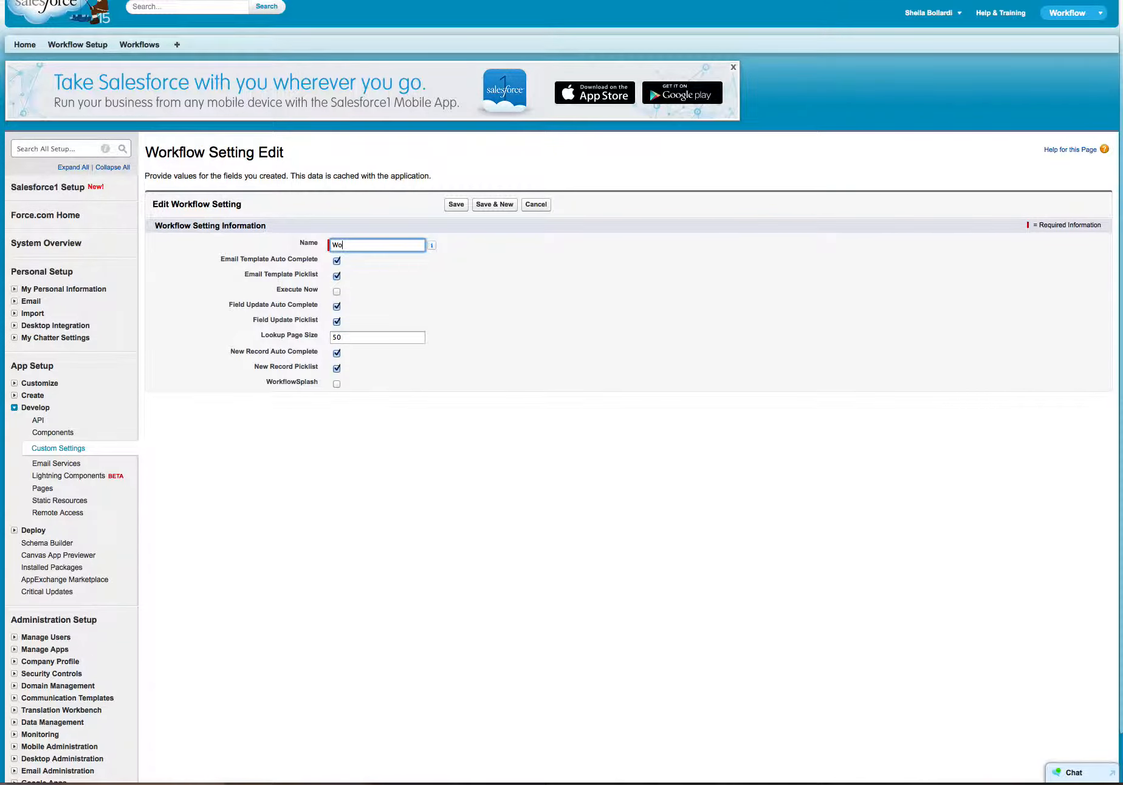
{"action": "type", "text": "rk"}
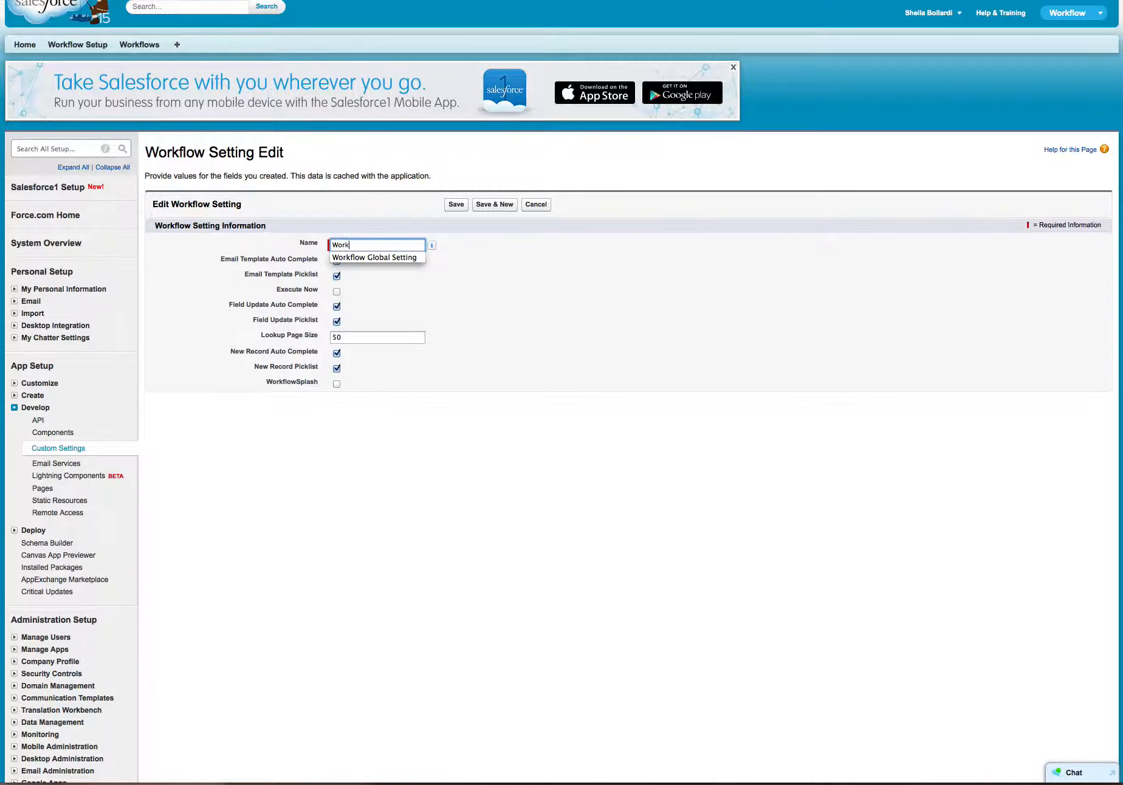
{"action": "type", "text": "flow Global Setting"}
{"action": "left_click", "coordinate": [489, 270]}
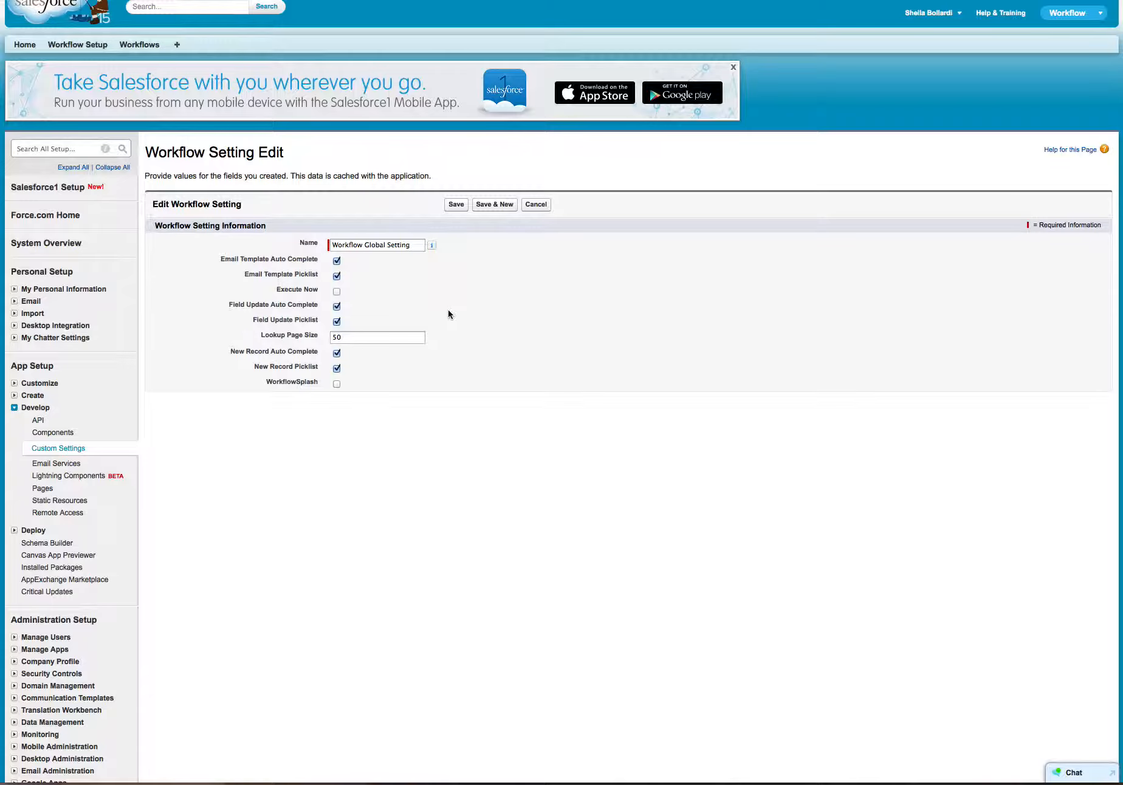
Step: Disable Email Template Auto Complete, and toggle Email Template Picklist and Execute Now back to their original states
{"action": "left_click", "coordinate": [337, 261]}
{"action": "left_click", "coordinate": [337, 277]}
{"action": "left_click", "coordinate": [337, 262]}
{"action": "left_click", "coordinate": [337, 261]}
{"action": "left_click", "coordinate": [336, 276]}
{"action": "left_click", "coordinate": [337, 293]}
{"action": "left_click", "coordinate": [337, 291]}
Step: Disable Field Update Picklist, and switch Field Update Auto Complete off and back on
{"action": "scroll", "coordinate": [236, 310], "scroll_direction": "down", "scroll_amount": 1}
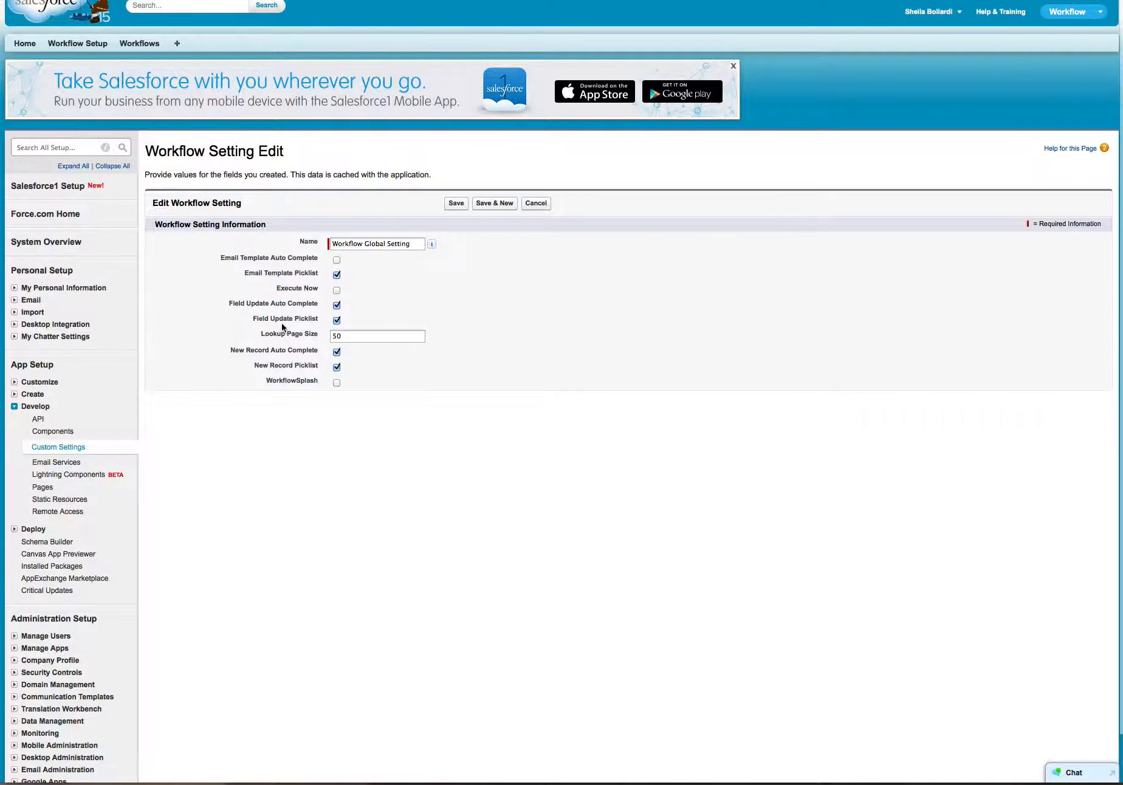
{"action": "left_click", "coordinate": [337, 320]}
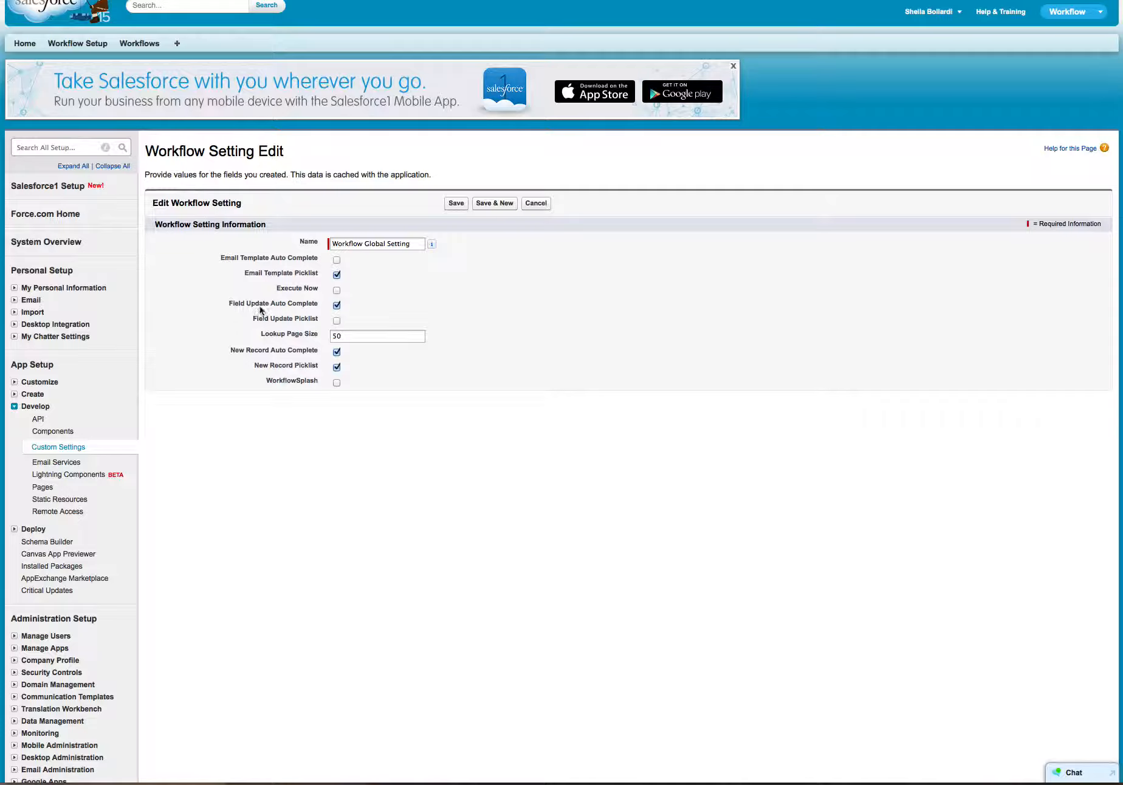
{"action": "left_click", "coordinate": [337, 306]}
{"action": "left_click", "coordinate": [337, 306]}
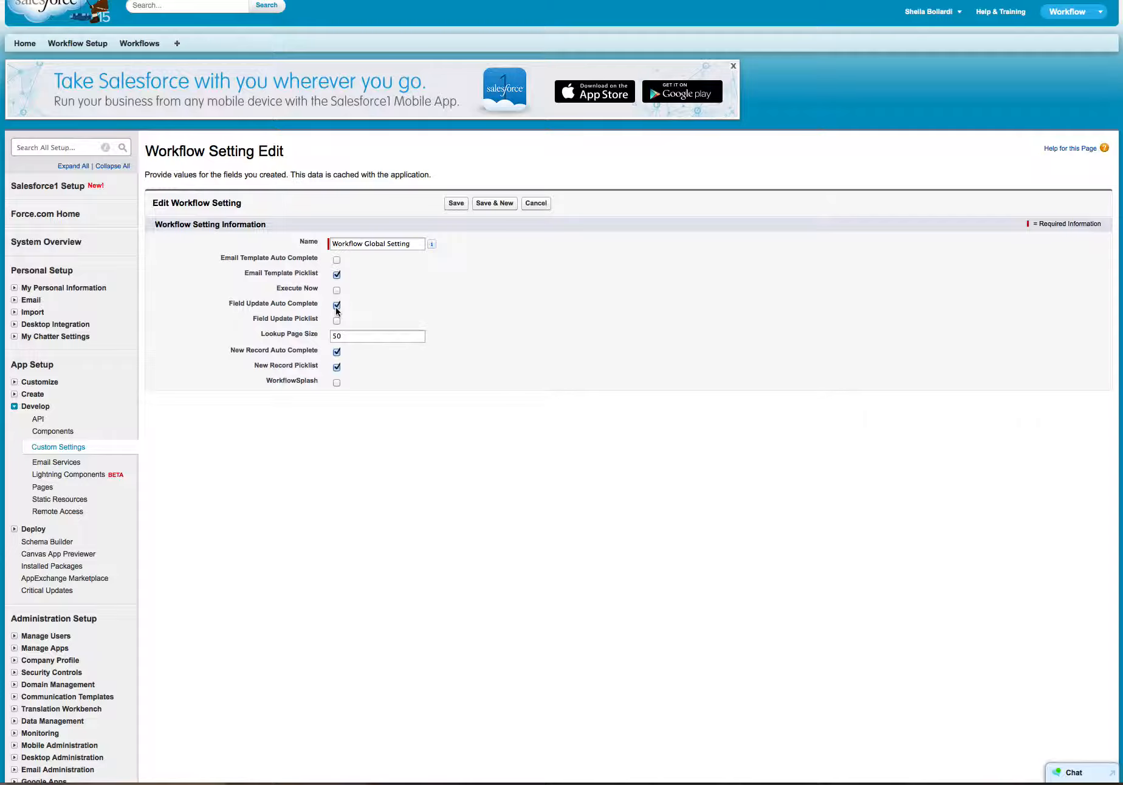